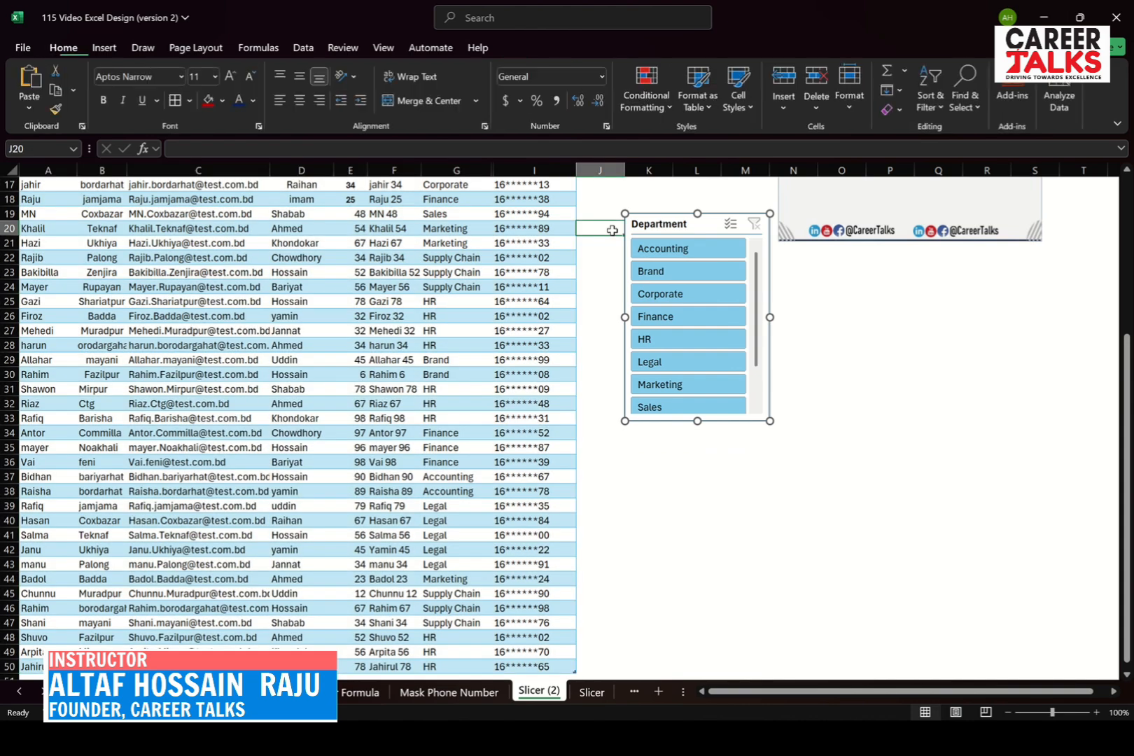
Move the Department slicer up beside the table's header row, next to the Phone Number column
scroll(612, 231, "up", 4)
scroll(613, 231, "up", 1)
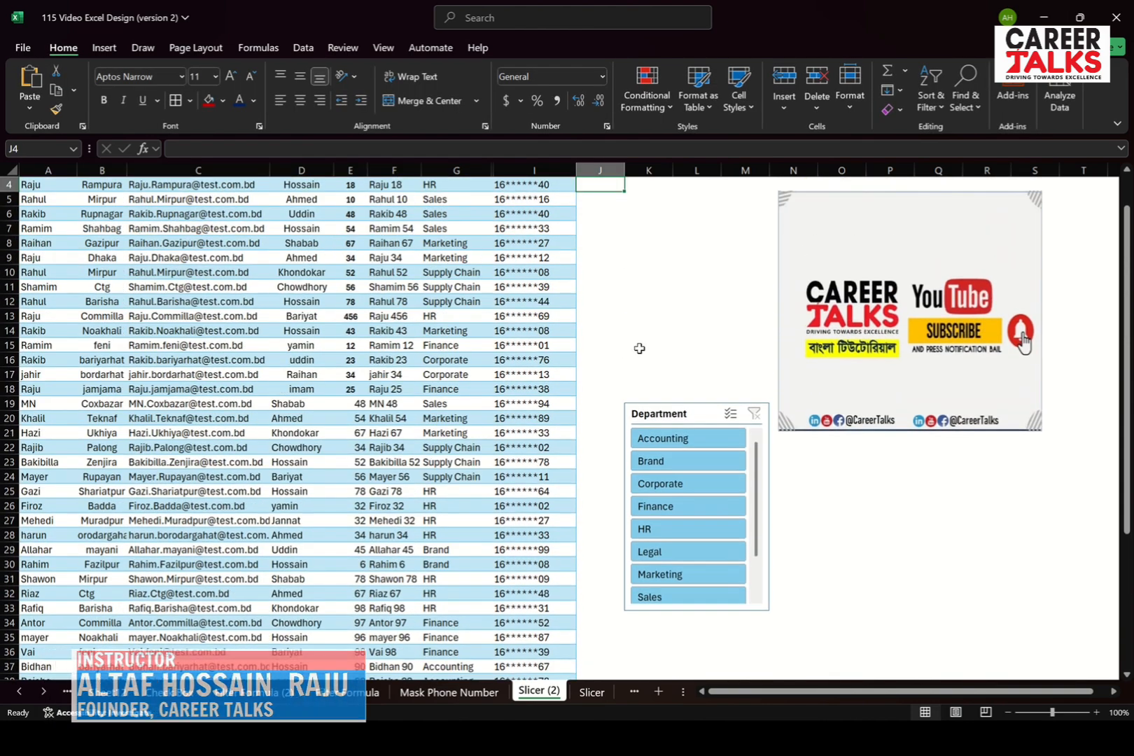
left_click_drag(643, 407, 643, 239)
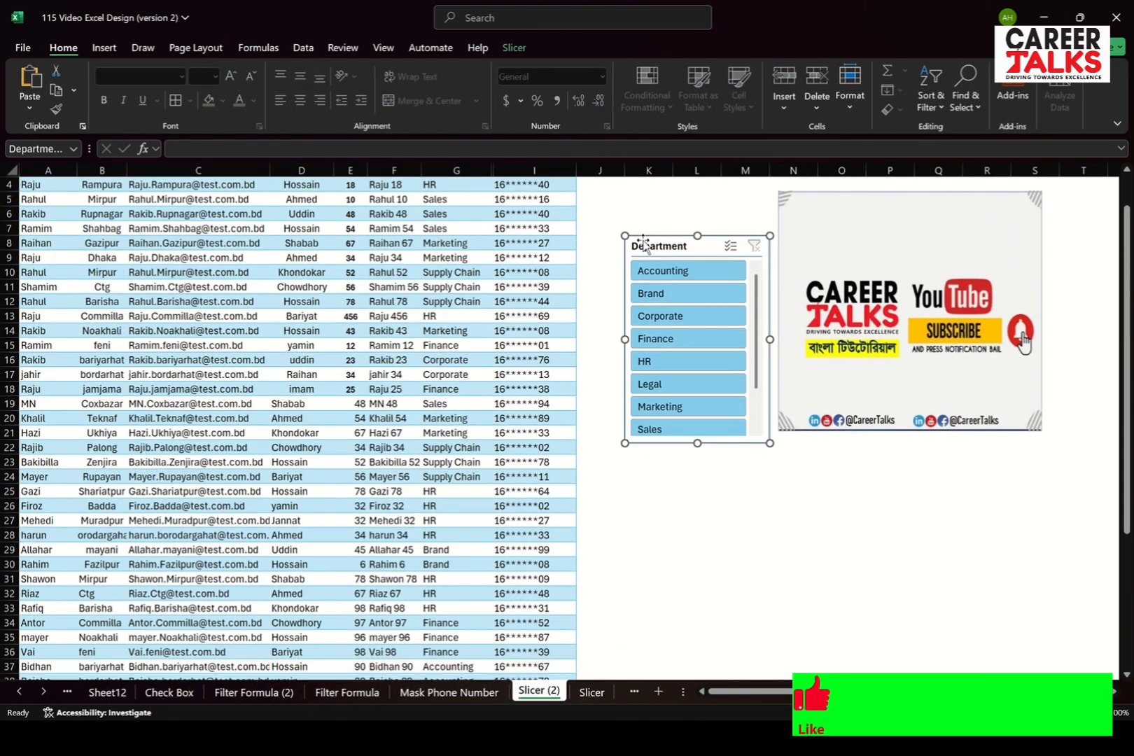
left_click(617, 211)
key("Up")
key("Up")
key("Up")
key("Up")
scroll(616, 210, "up", 1)
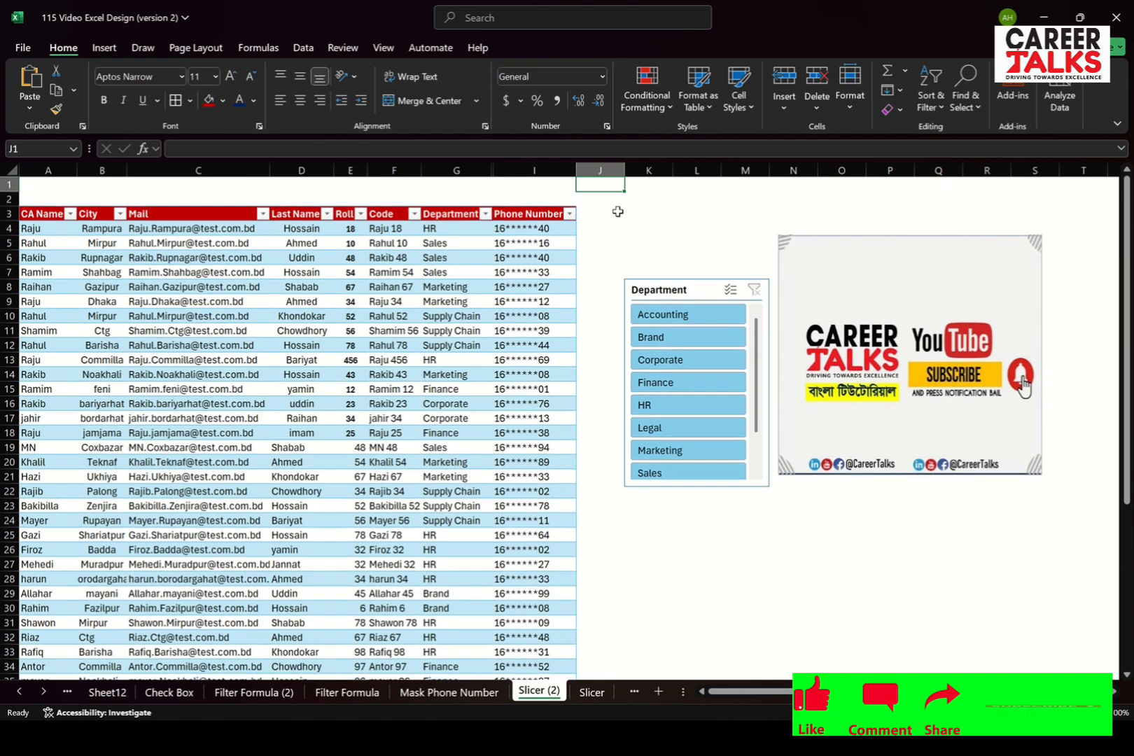
left_click_drag(663, 293, 624, 217)
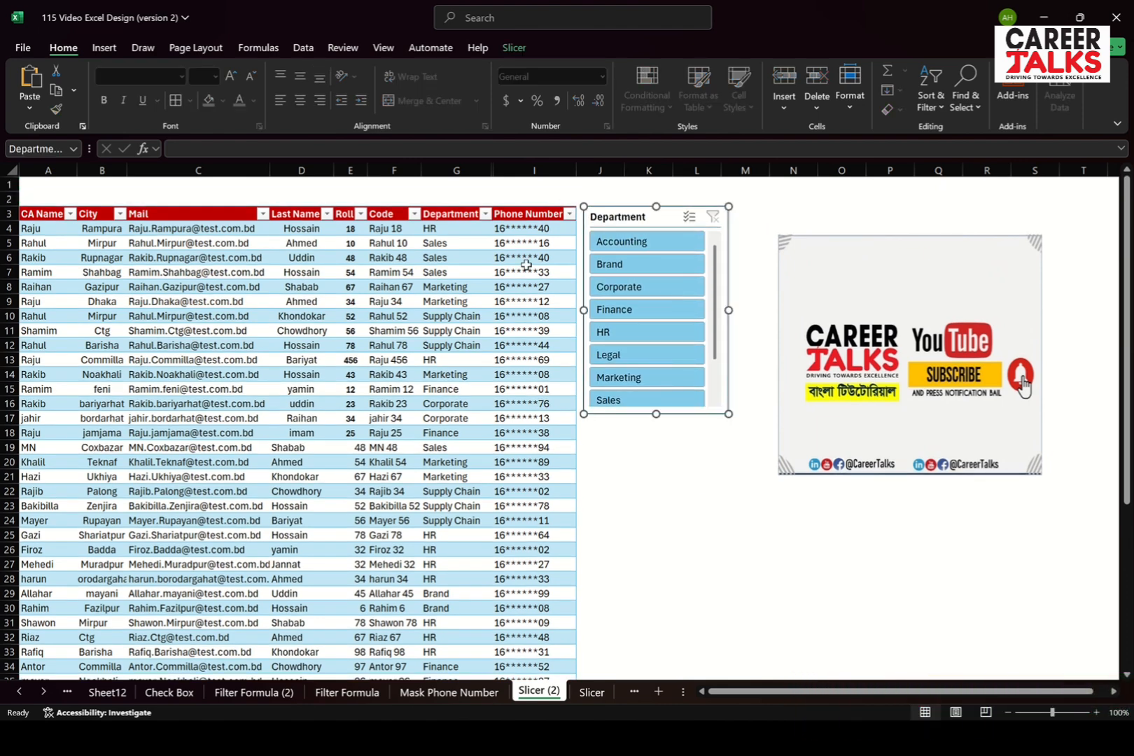
Filter the table by Accounting, switch the filter to Brand, and clear the slicer filter
left_click(625, 243)
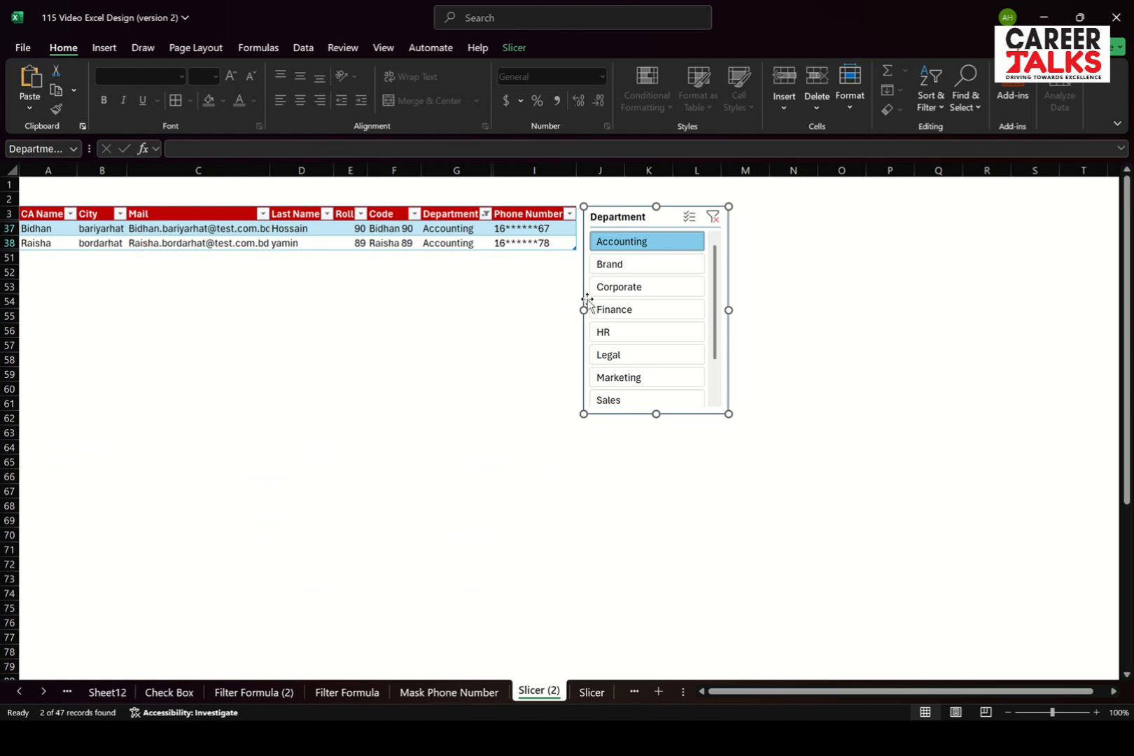
left_click(633, 266)
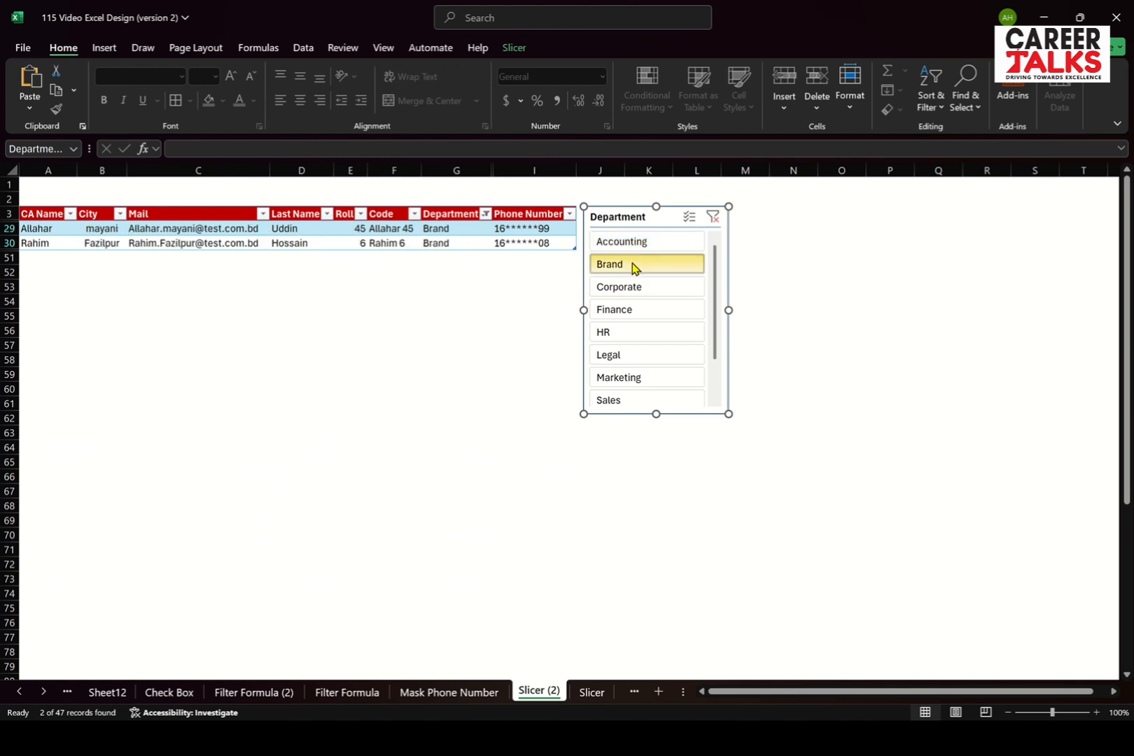
left_click(714, 219)
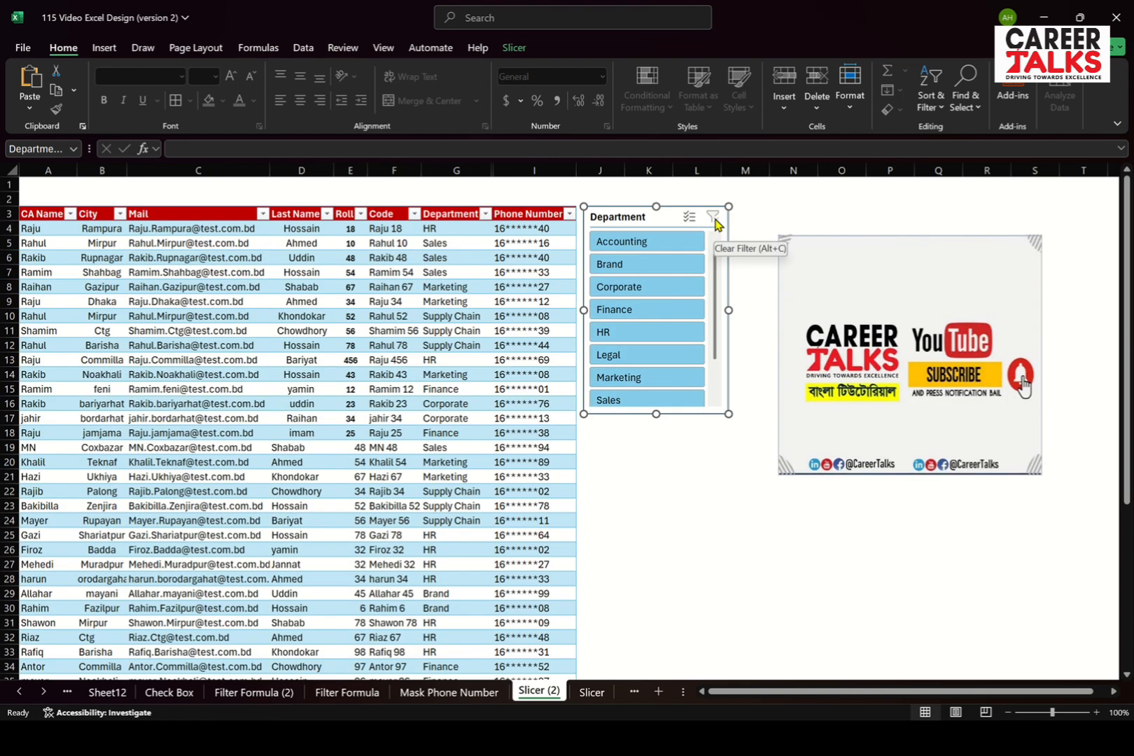
Turn on the slicer's multi-select, filter for Brand, Accounting and Corporate together, and clear the filter
left_click(690, 223)
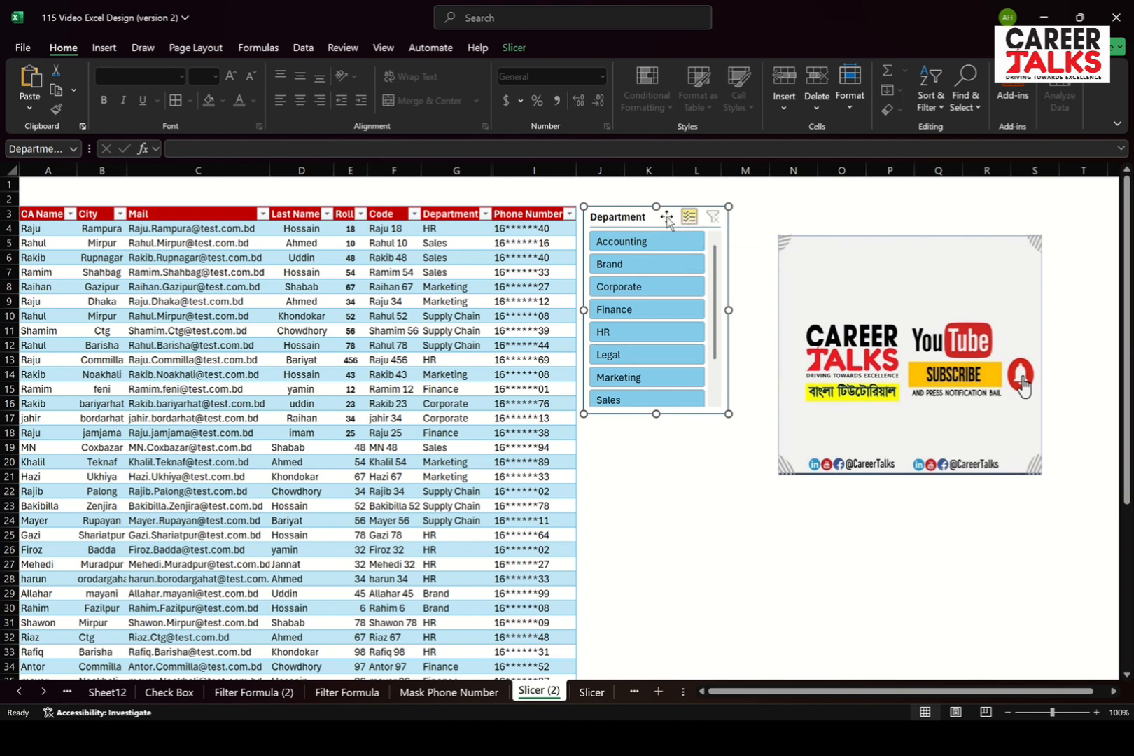
left_click(644, 248)
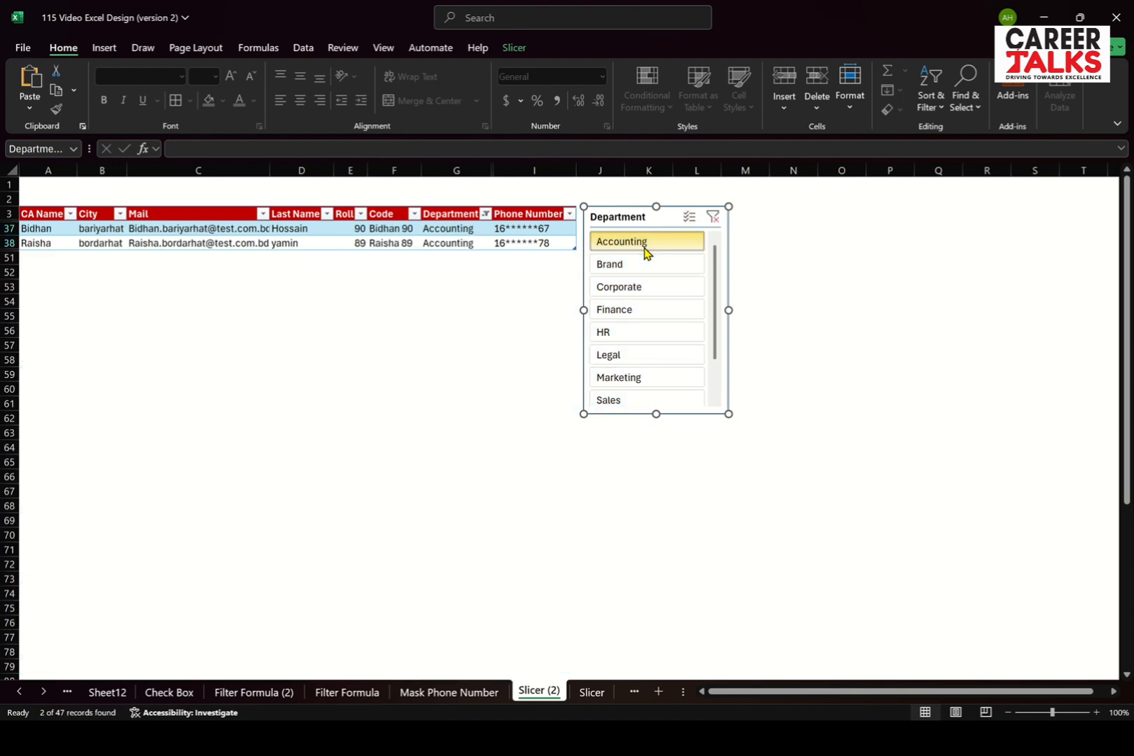
left_click(643, 268)
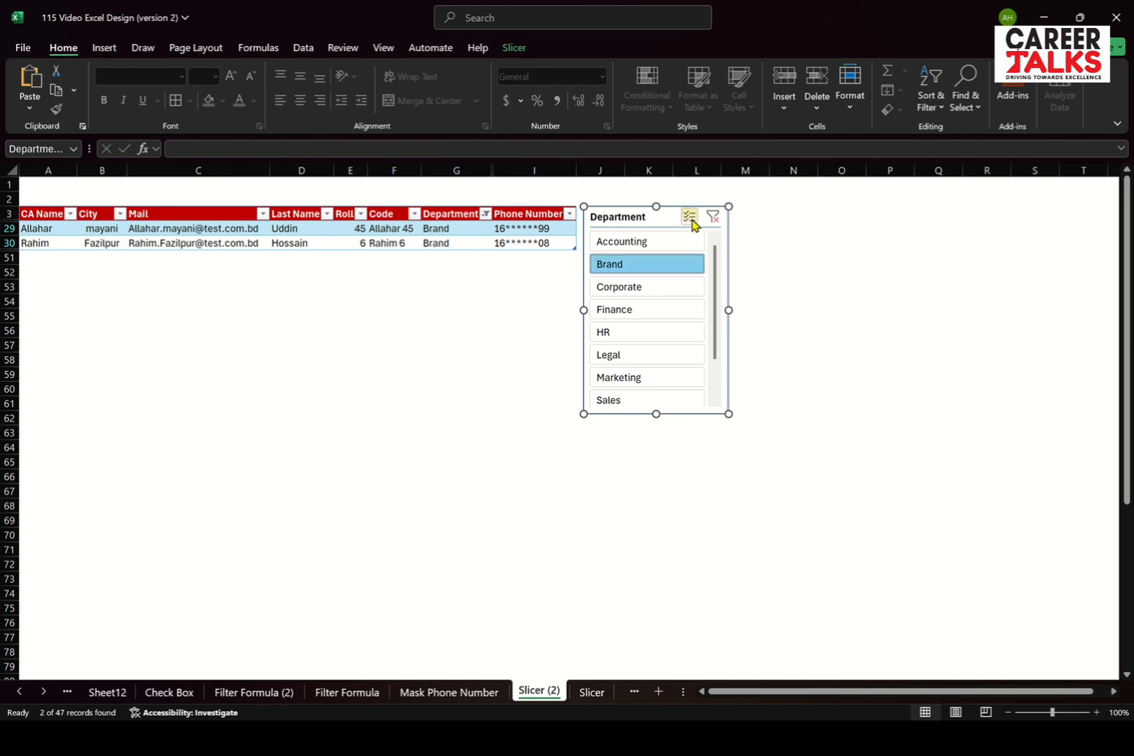
left_click(688, 217)
left_click(651, 249)
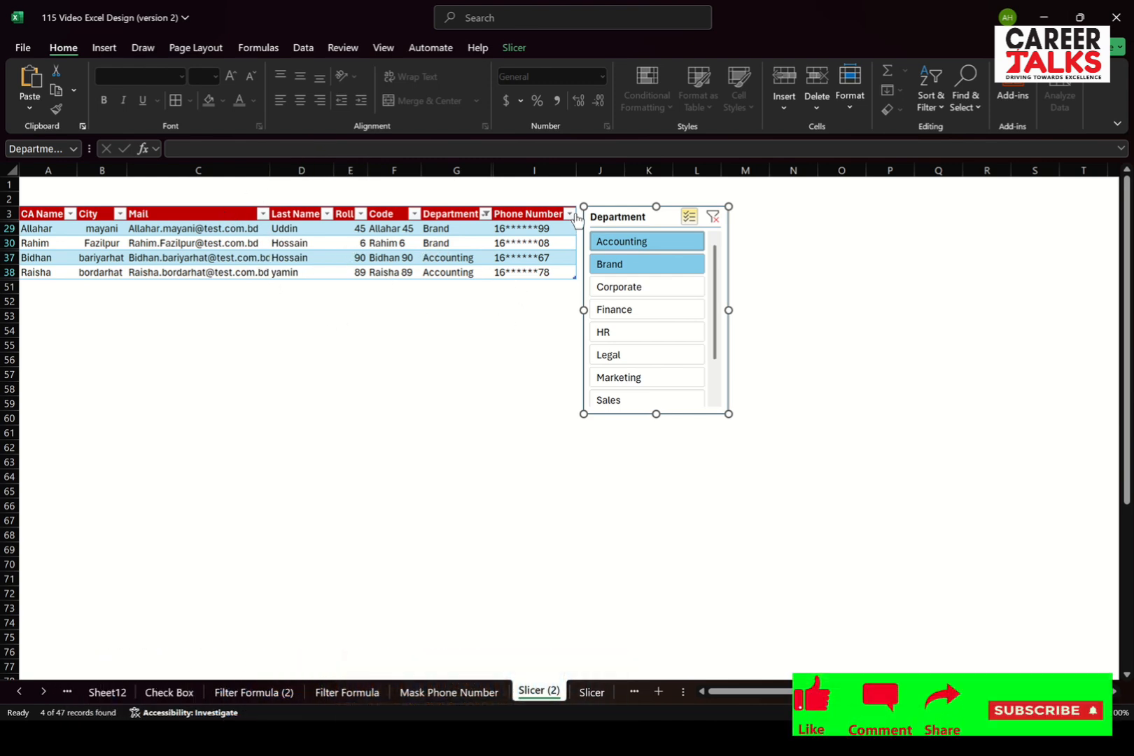
left_click(623, 292)
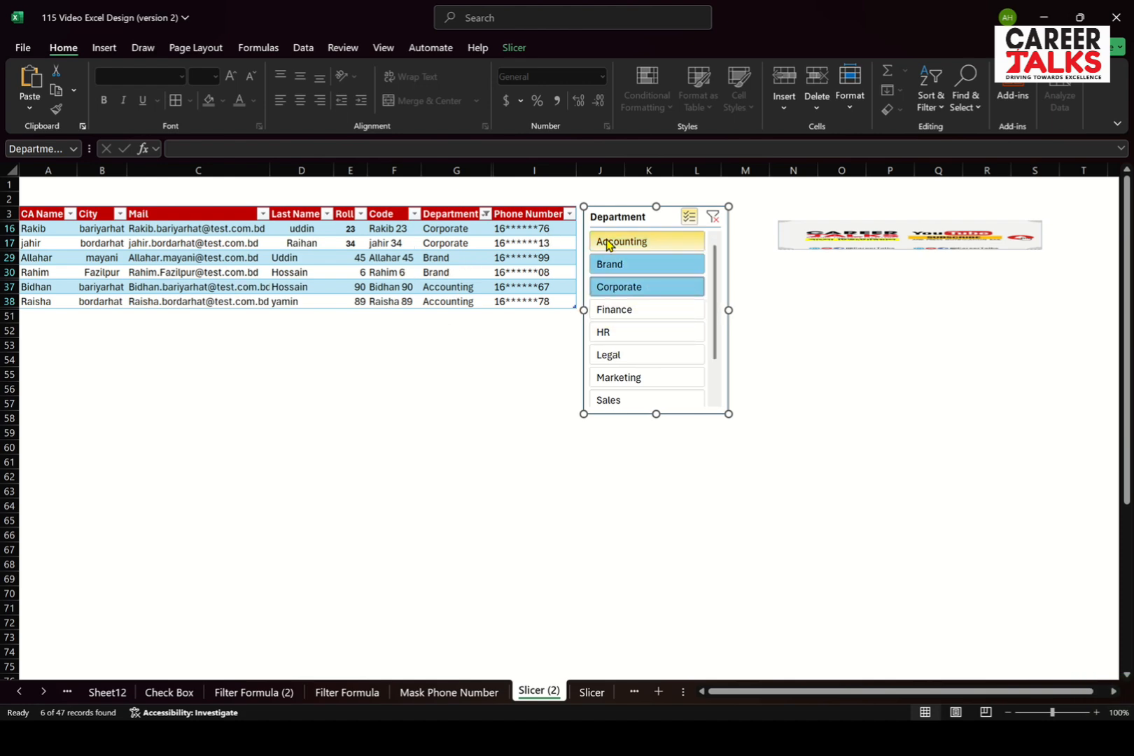
left_click(714, 219)
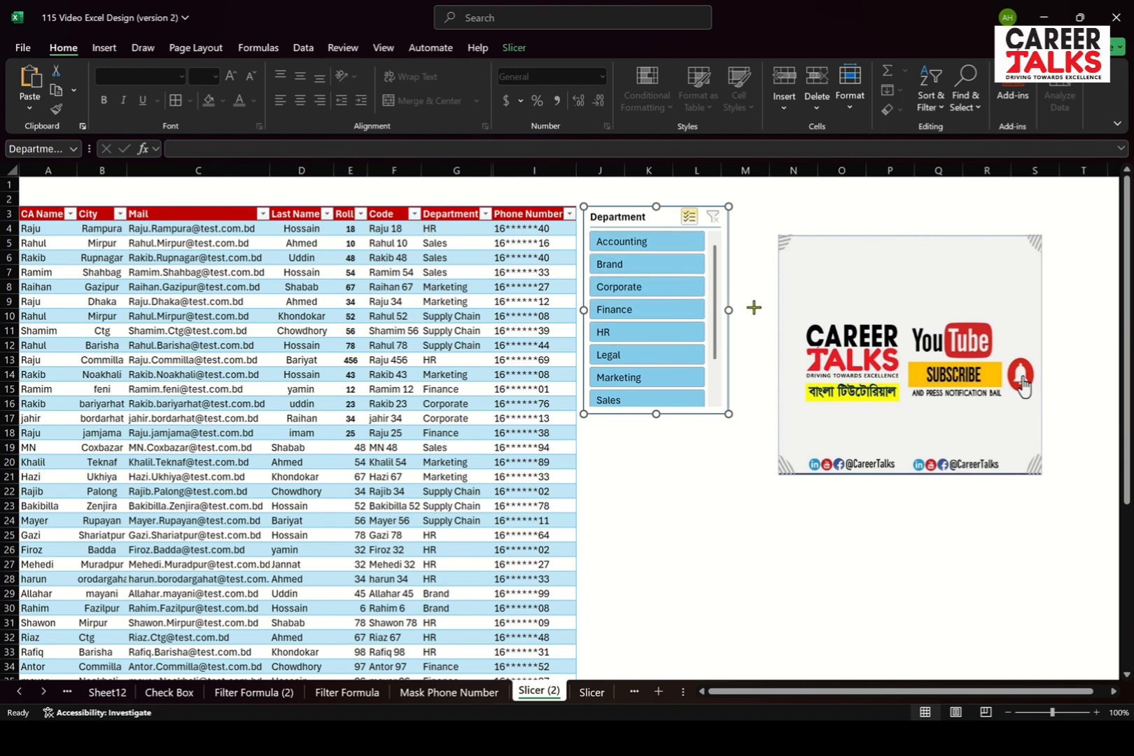
Widen the Department slicer to about 2.57" and arrange its buttons in 3 columns
left_click_drag(753, 306, 770, 309)
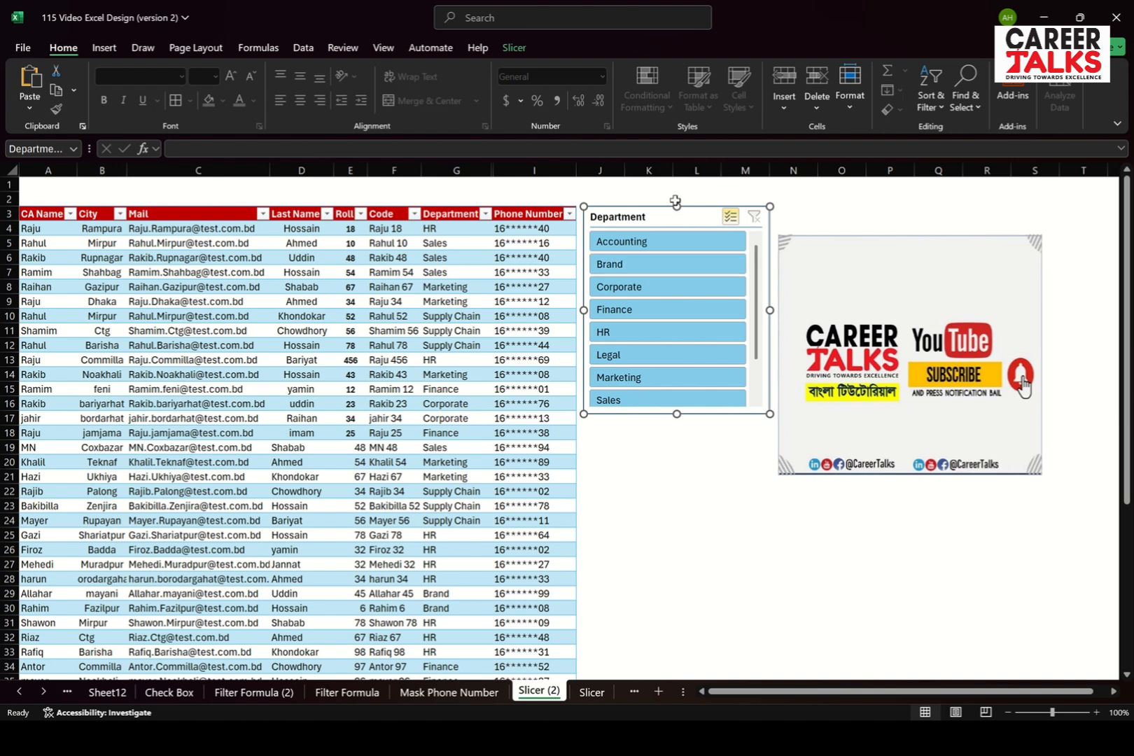
left_click(516, 51)
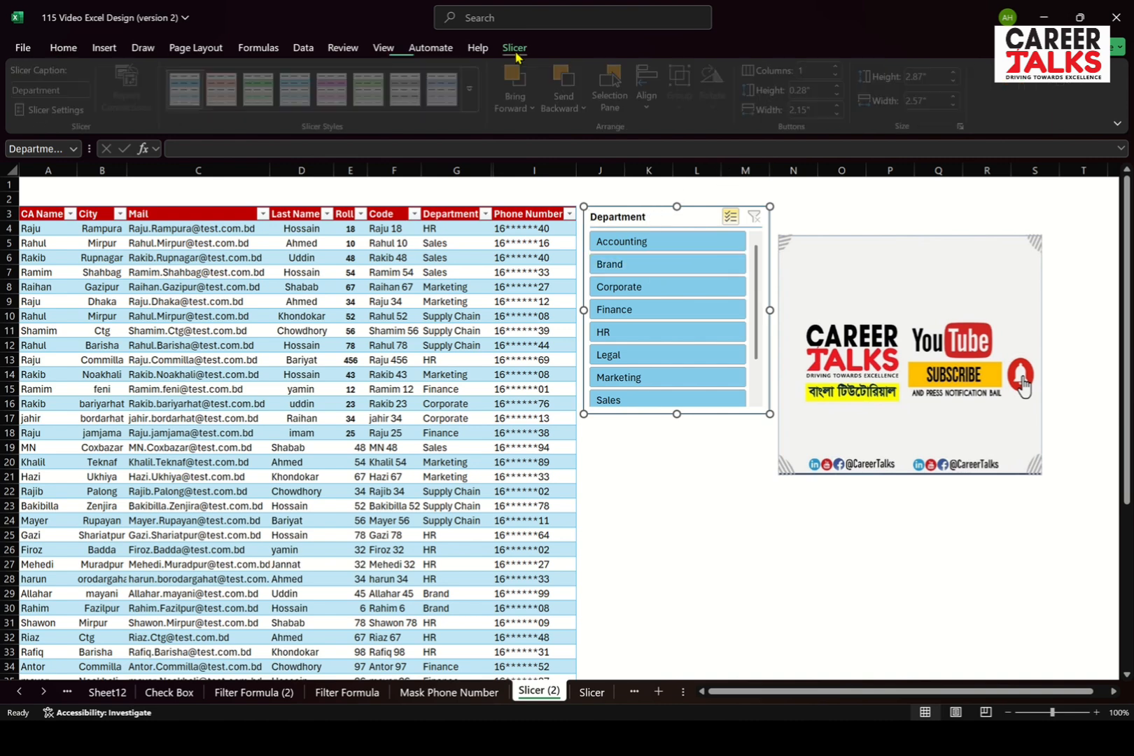
left_click(816, 68)
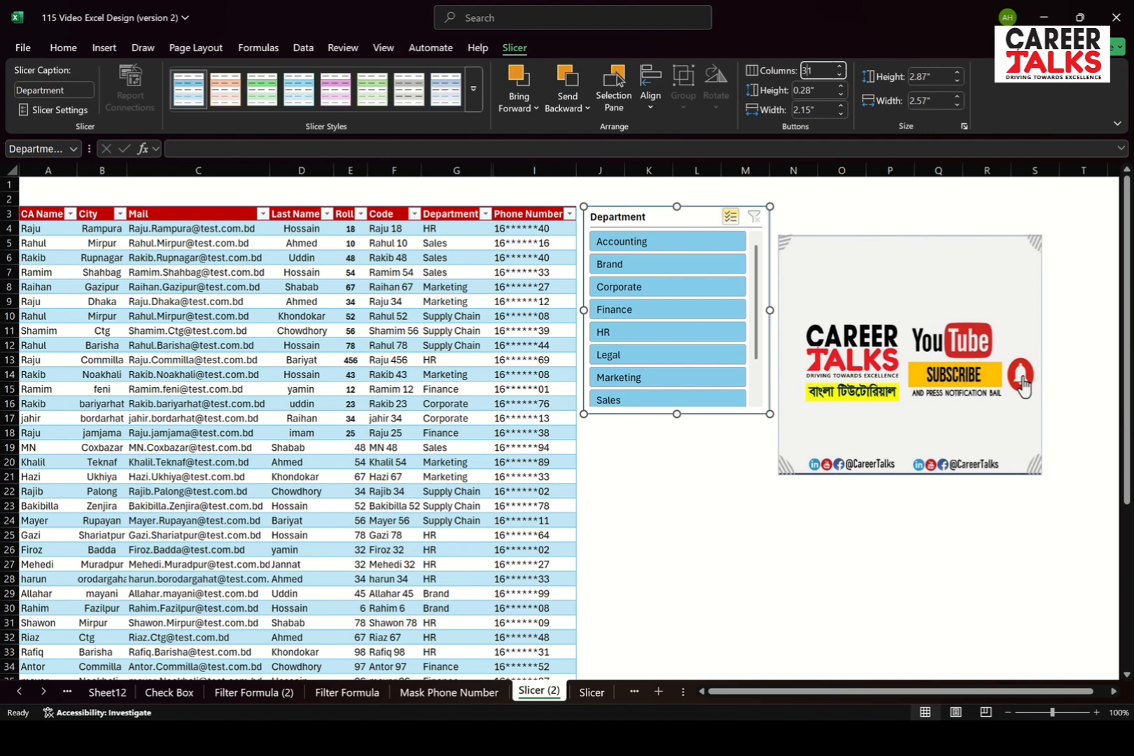
type("3")
key("Return")
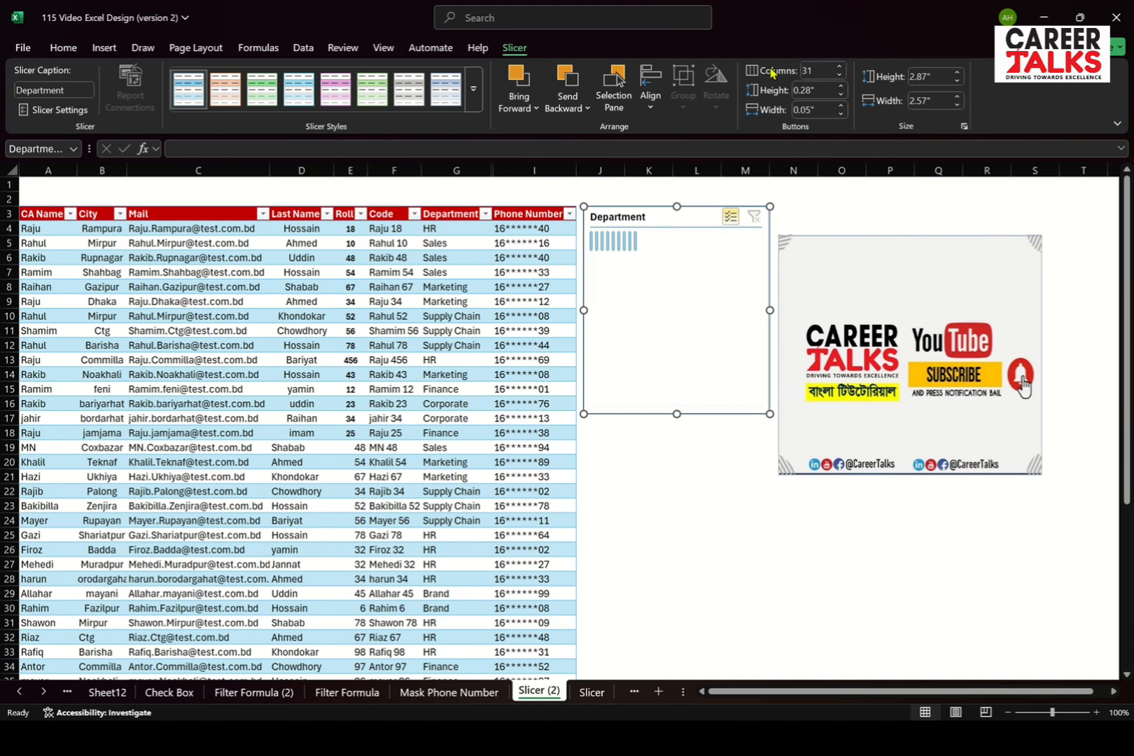
left_click(818, 72)
type("3")
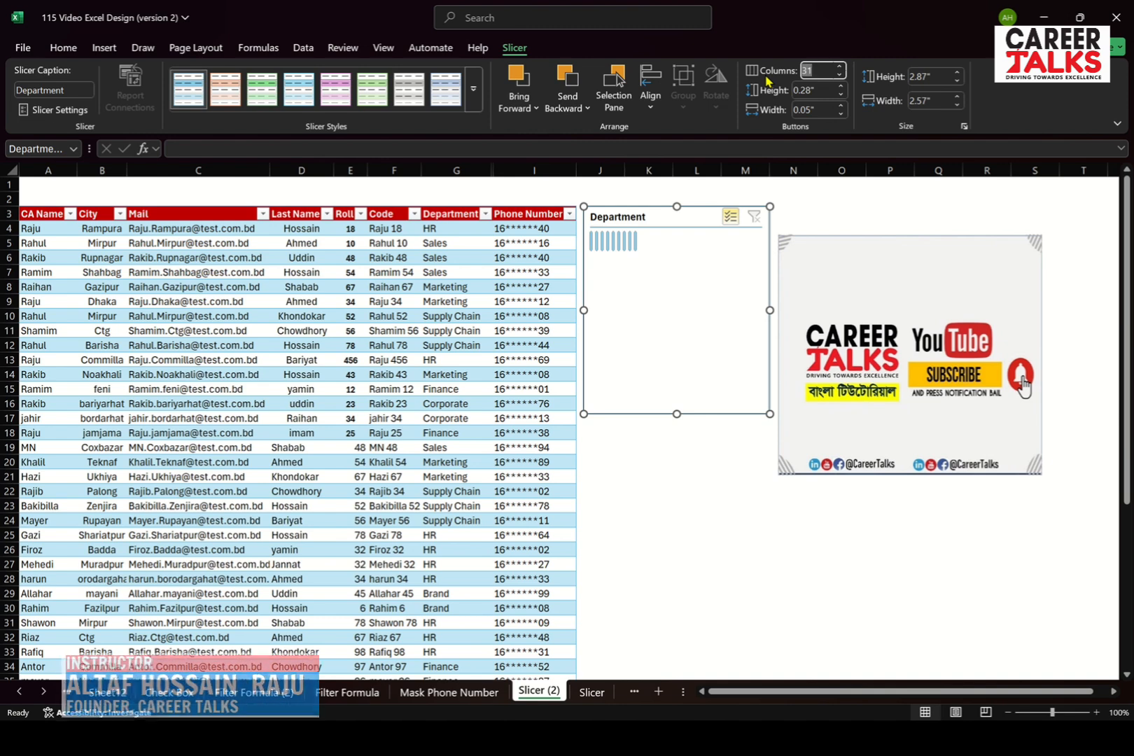
key("Return")
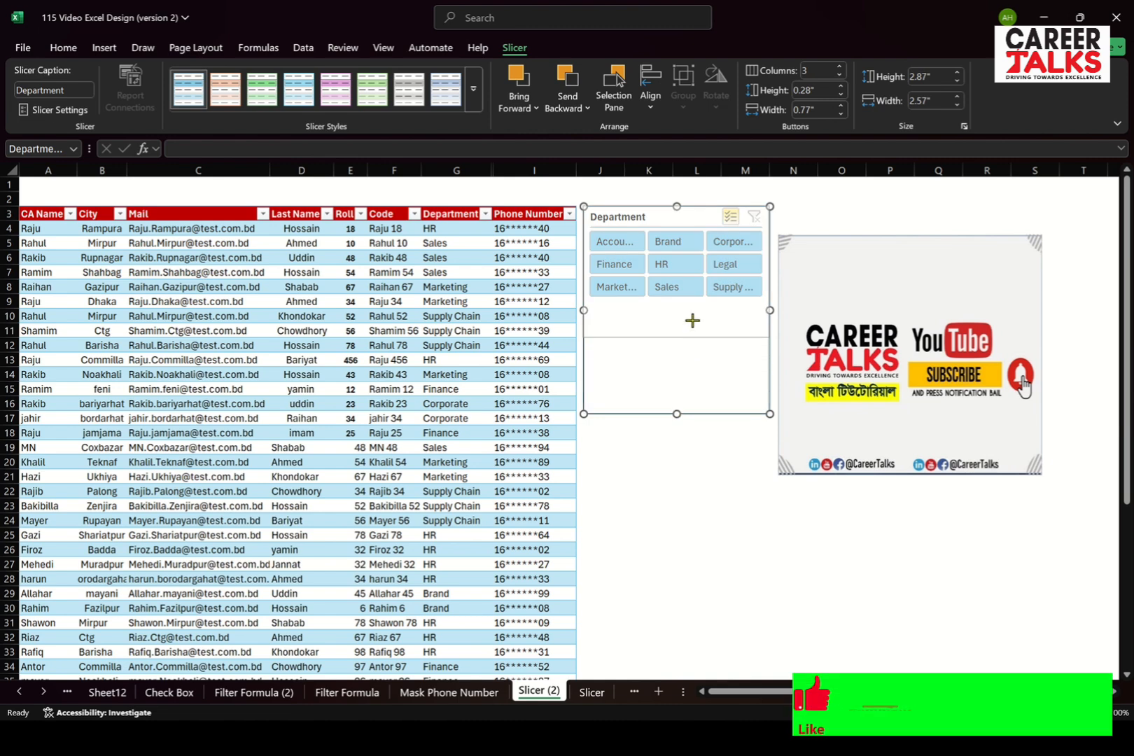
Shorten the slicer to a height of about 1.41" so it fits its three rows of buttons
left_click_drag(694, 303, 694, 307)
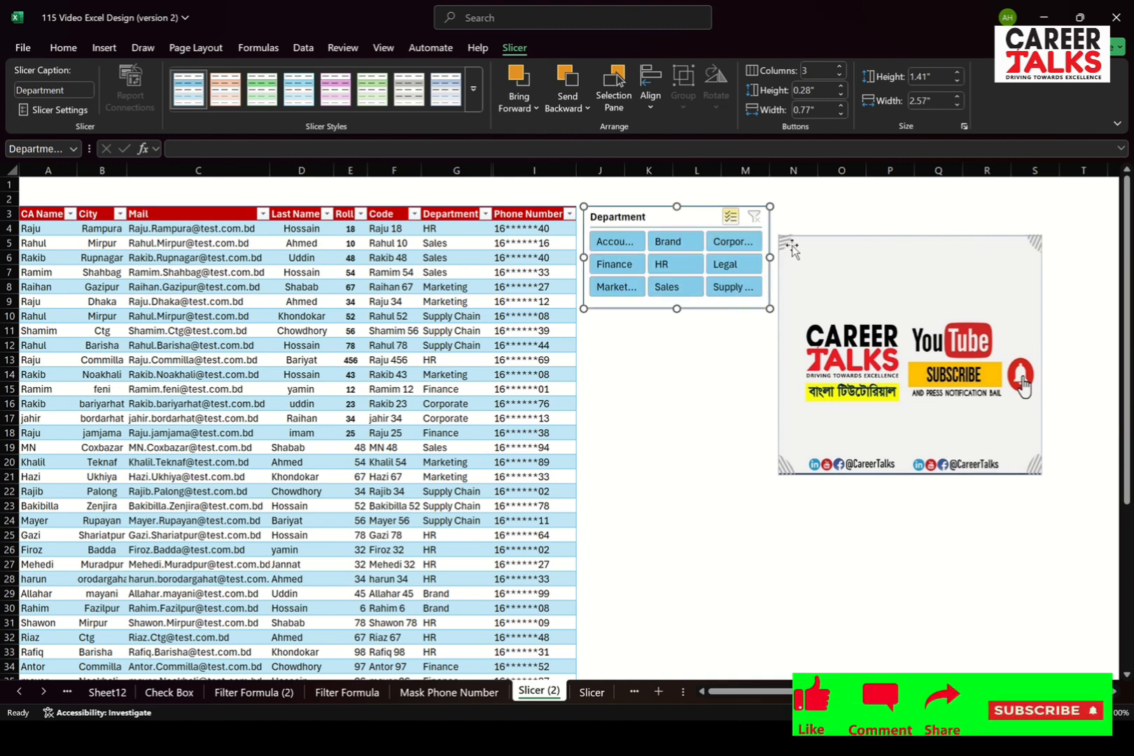
left_click(811, 216)
left_click(658, 219)
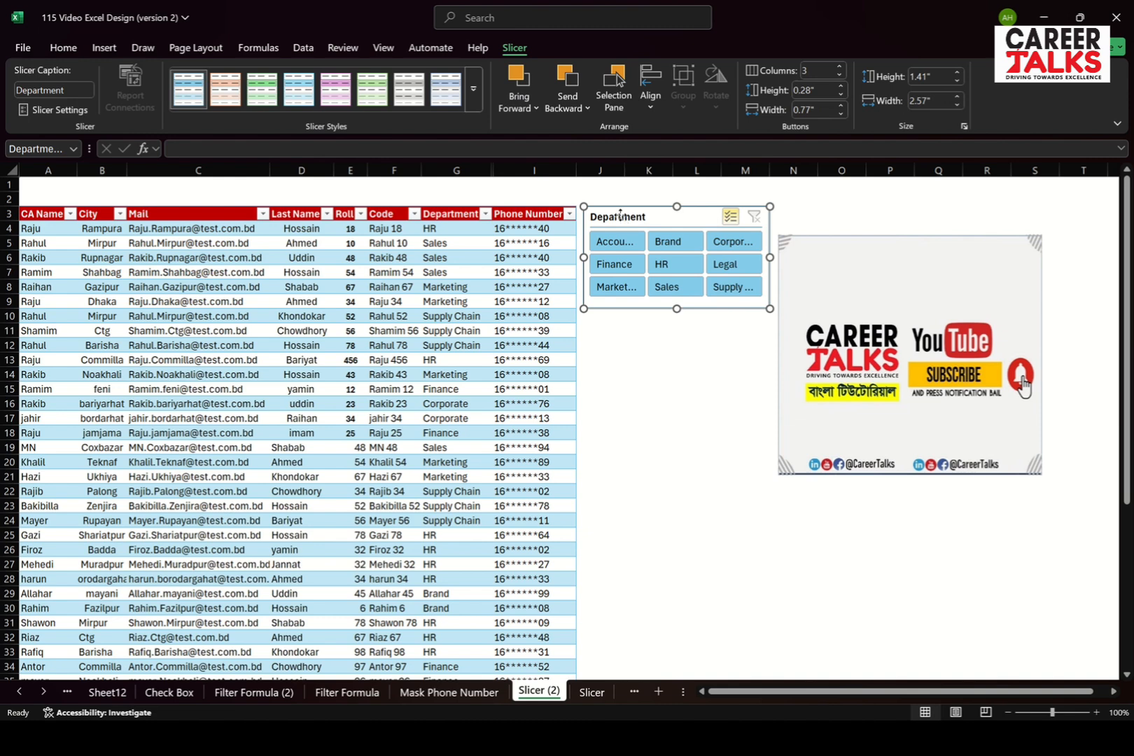
Change the slicer's caption to "Slicer"
left_click(57, 88)
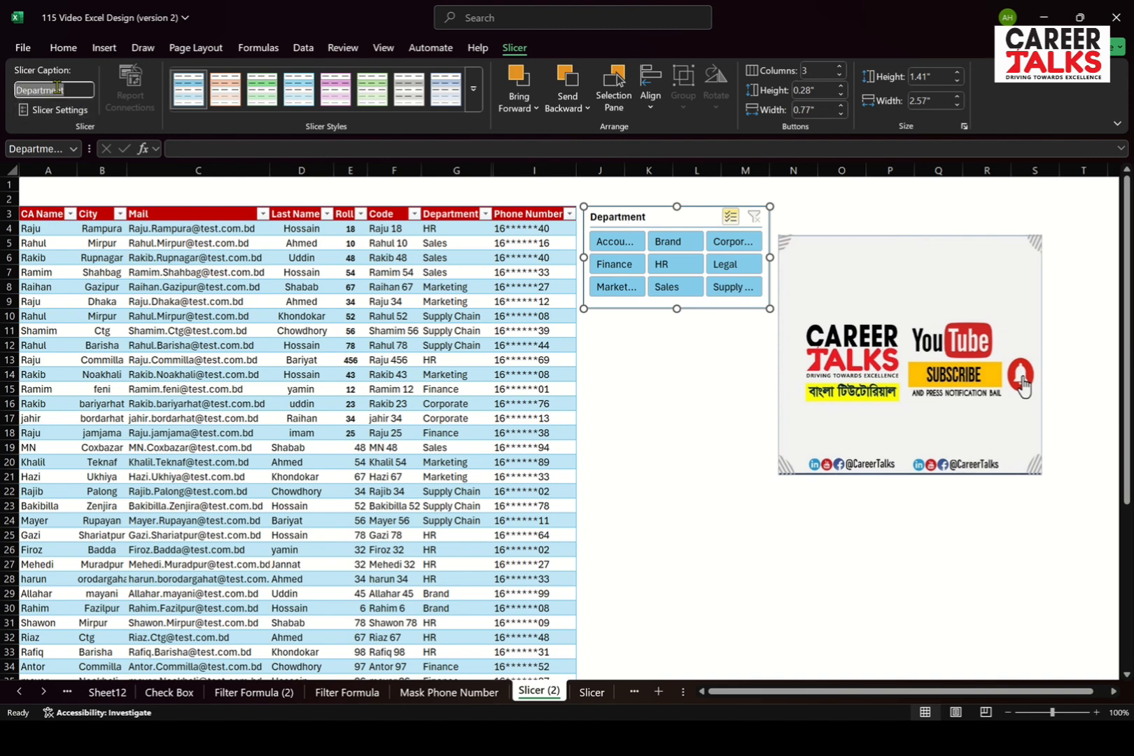
type("Slicer")
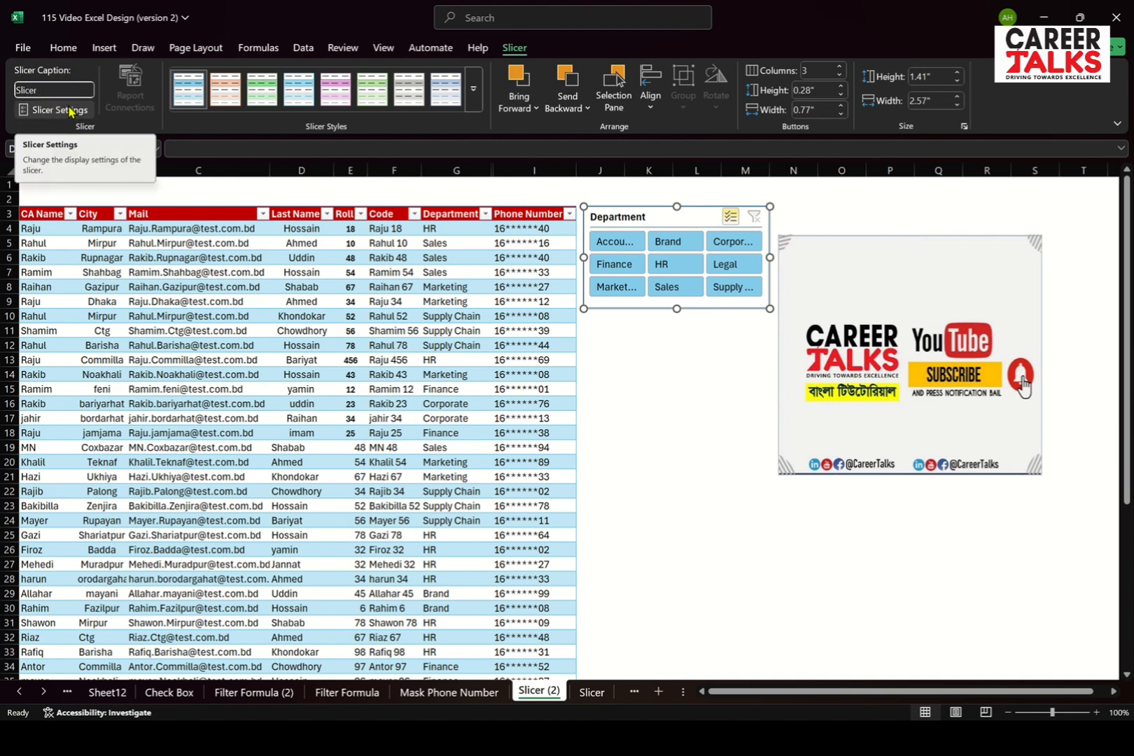
key("Return")
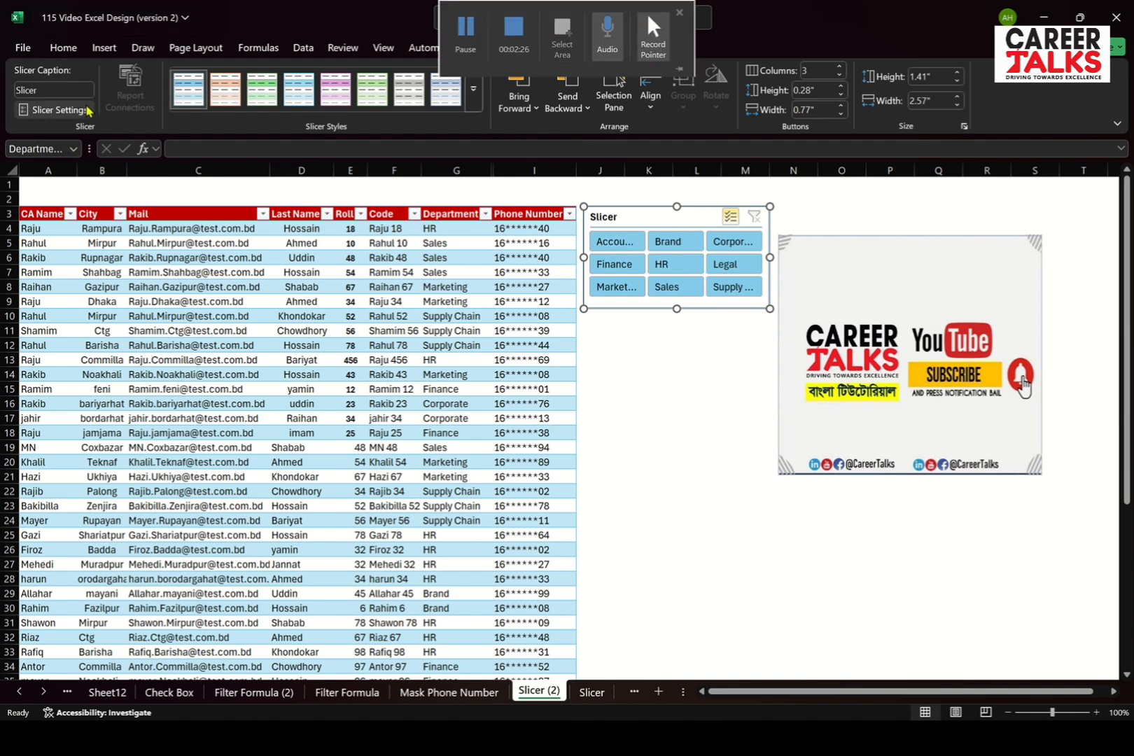
Set the slicer's item sorting to Descending (Z to A) in its settings
left_click(61, 110)
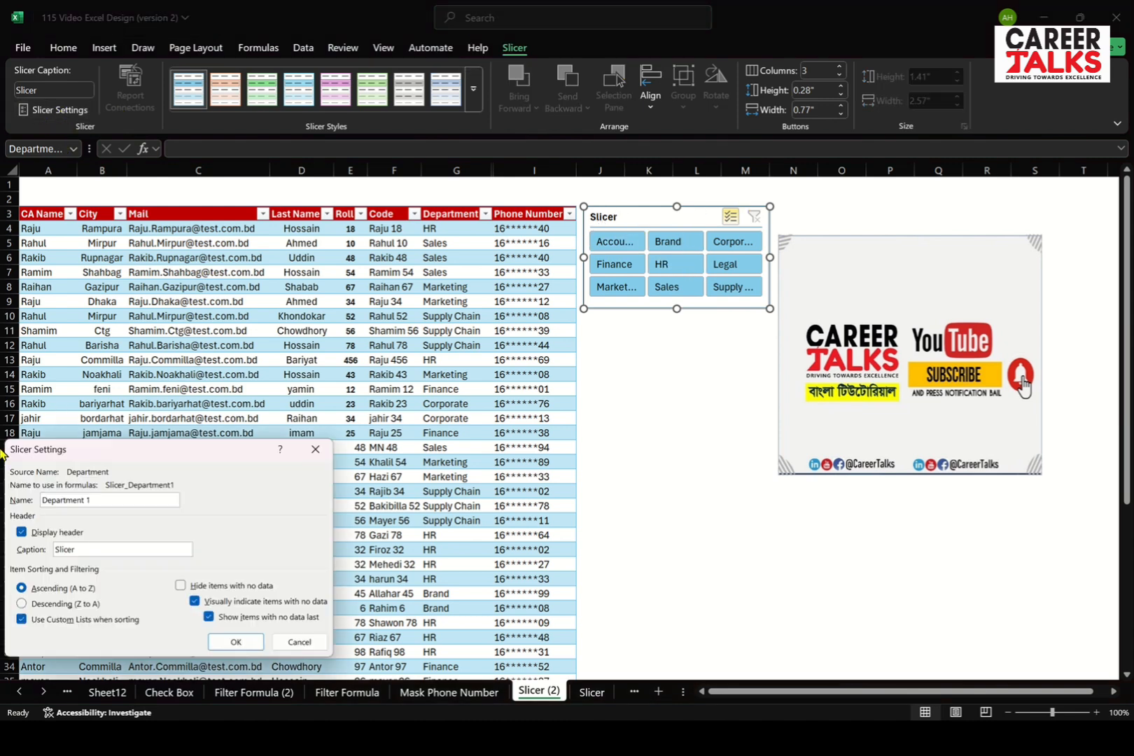
left_click_drag(122, 450, 214, 358)
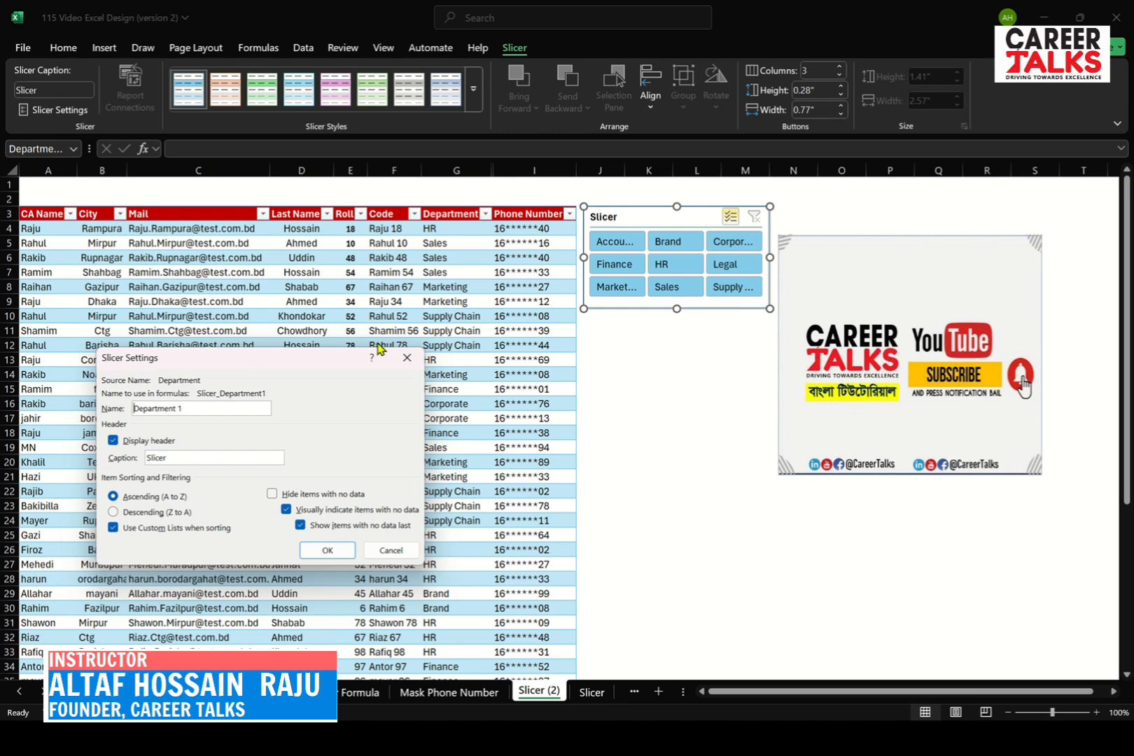
left_click(114, 512)
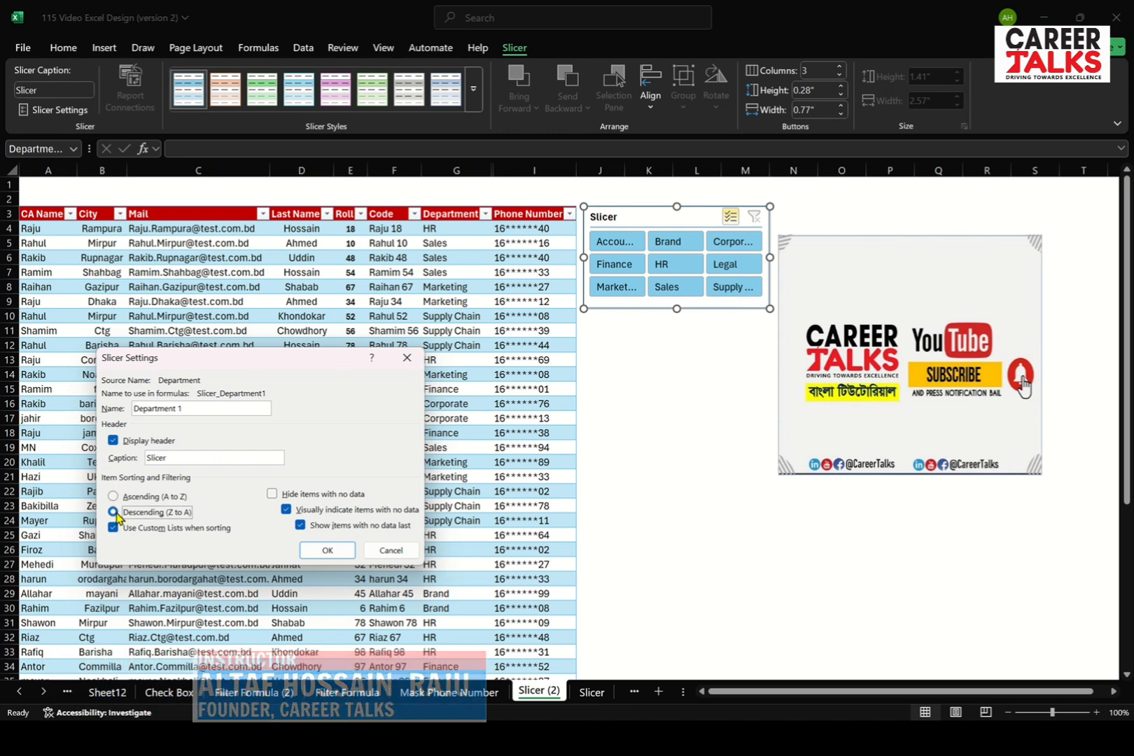
left_click(327, 550)
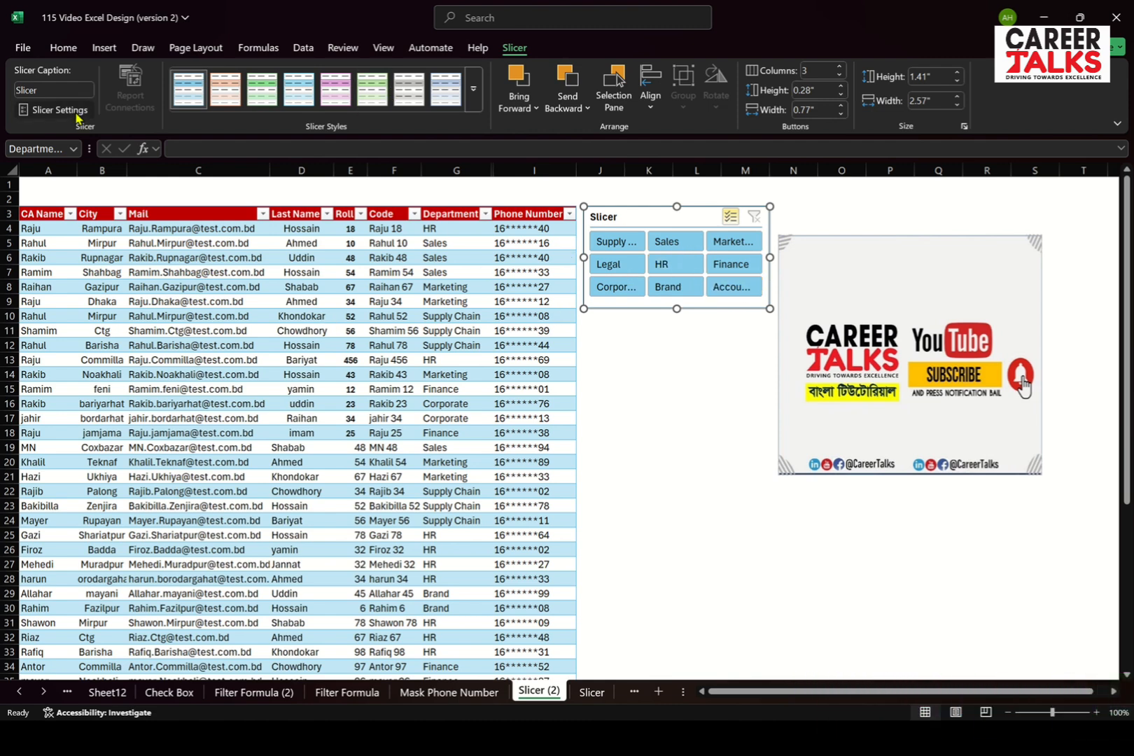
Set the slicer's item sorting back to Ascending (A to Z)
left_click(59, 110)
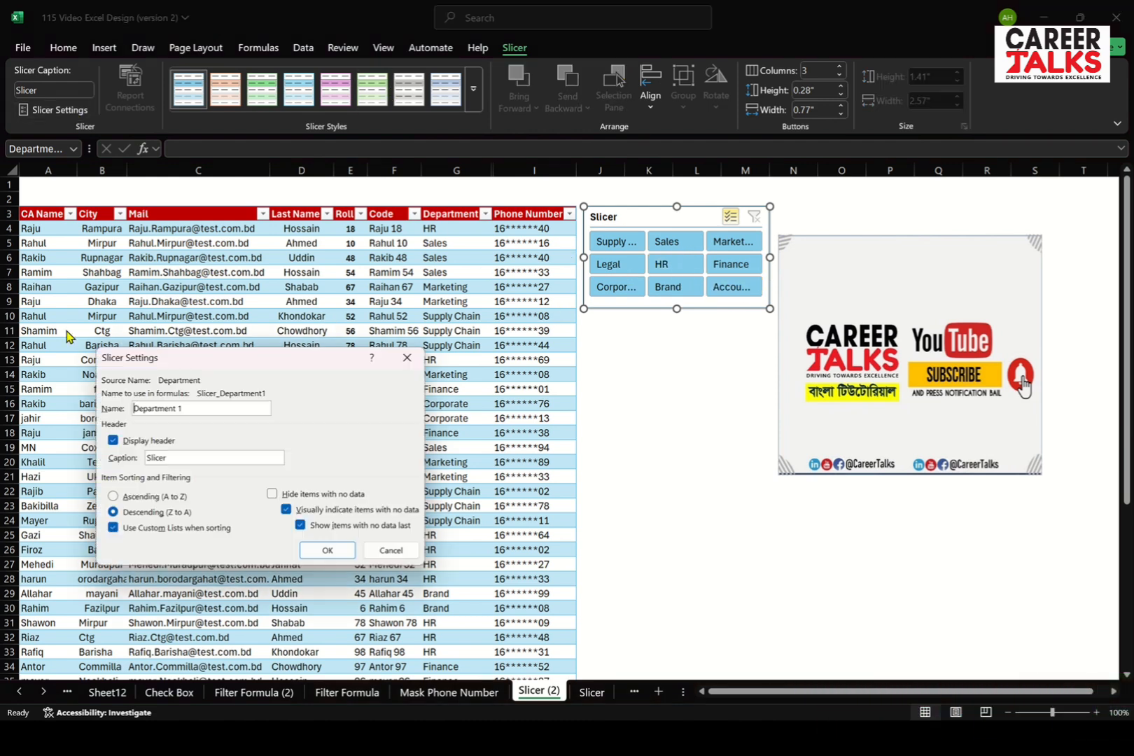
left_click(114, 496)
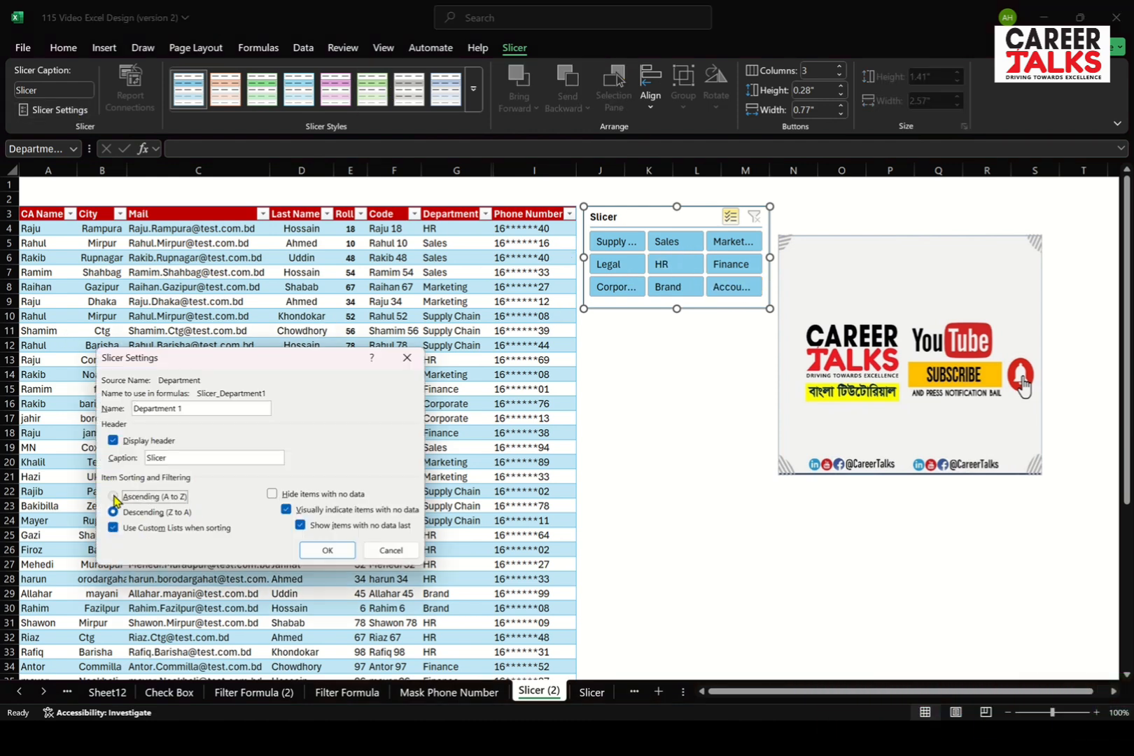
left_click(325, 552)
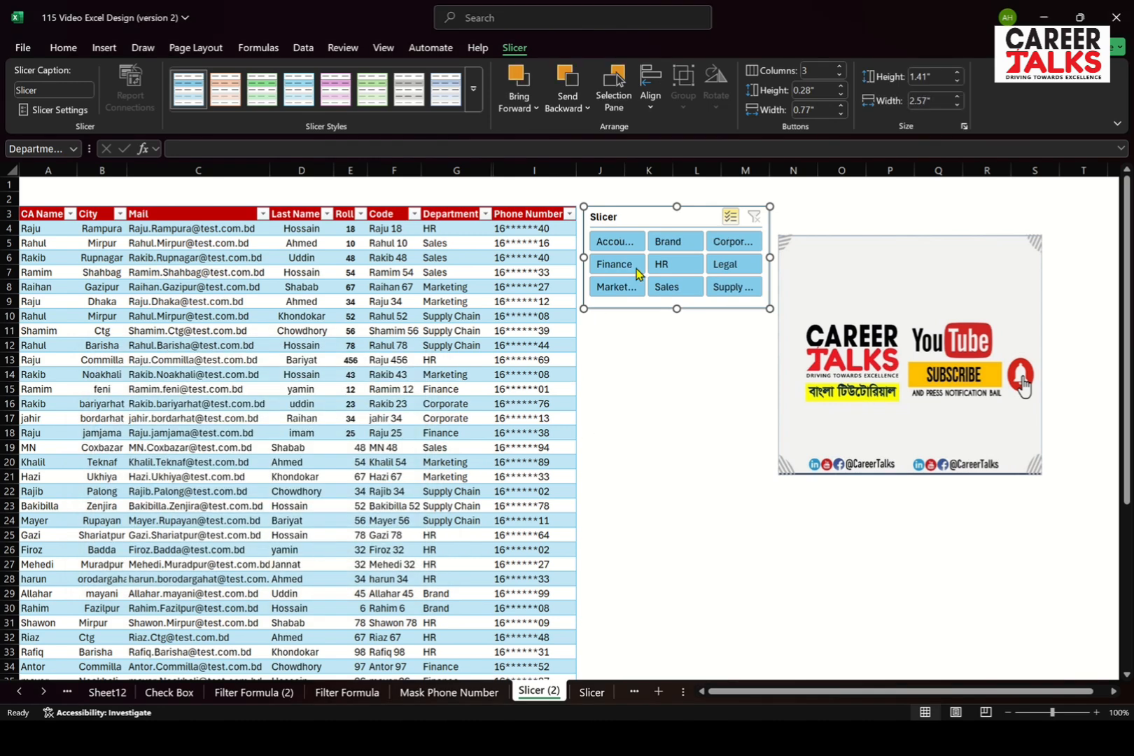
Apply the dark orange style to the slicer and exclude Accounting from the filter
left_click(473, 105)
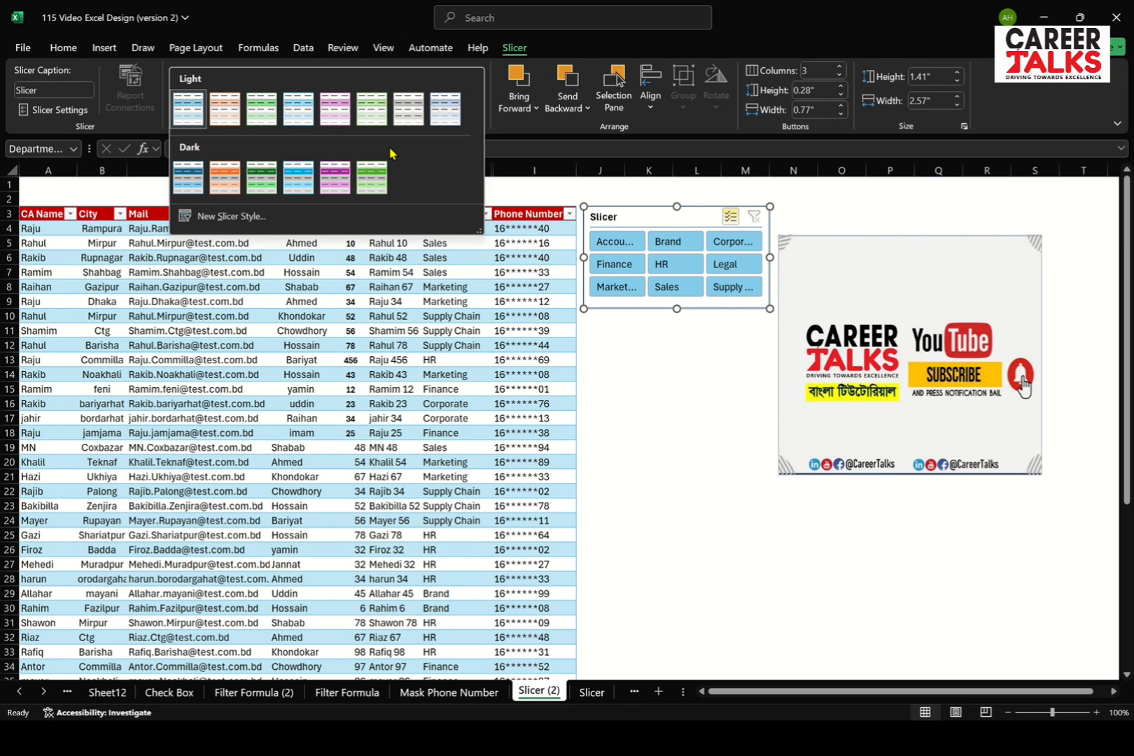
left_click(224, 177)
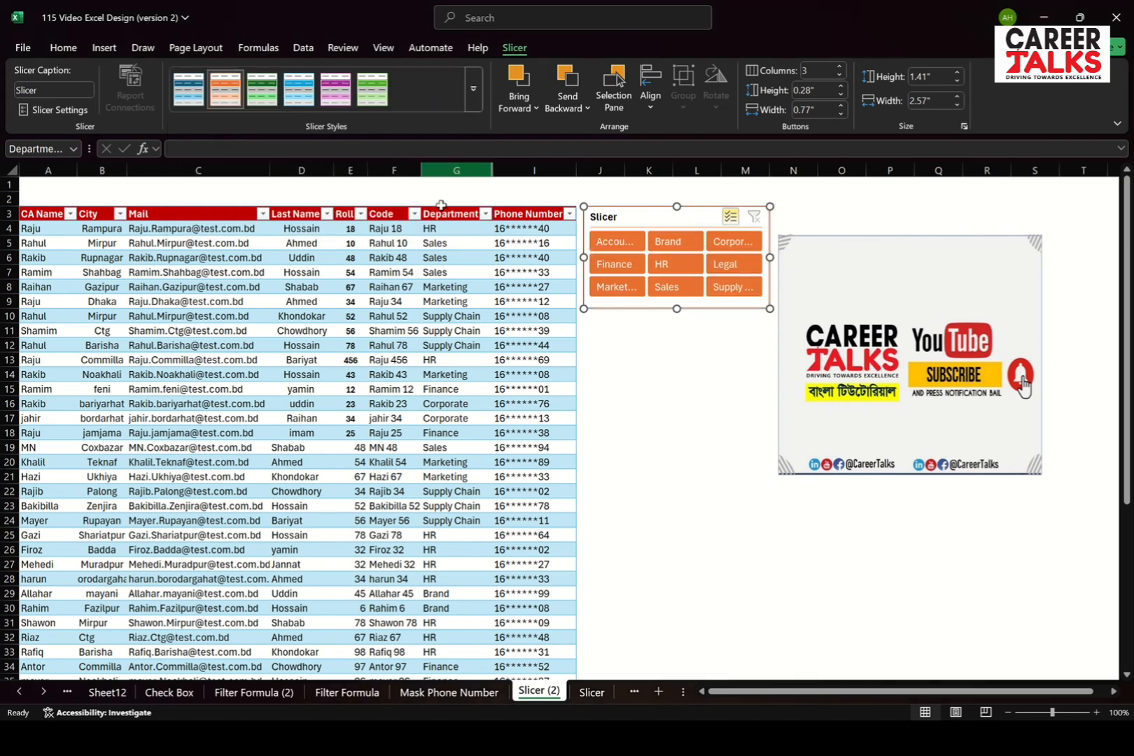
left_click(618, 246)
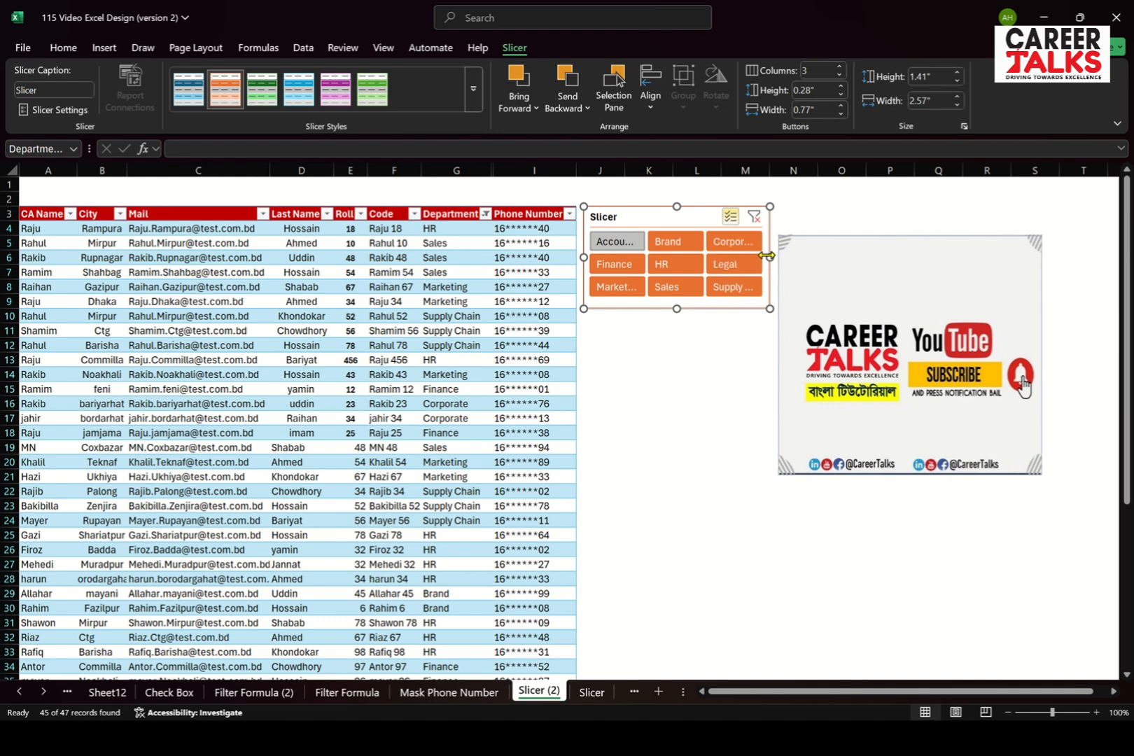
Widen the slicer to about 3.9" and move the Career Talks picture down and right, clear of the slicer
left_click_drag(770, 256, 865, 257)
left_click(912, 326)
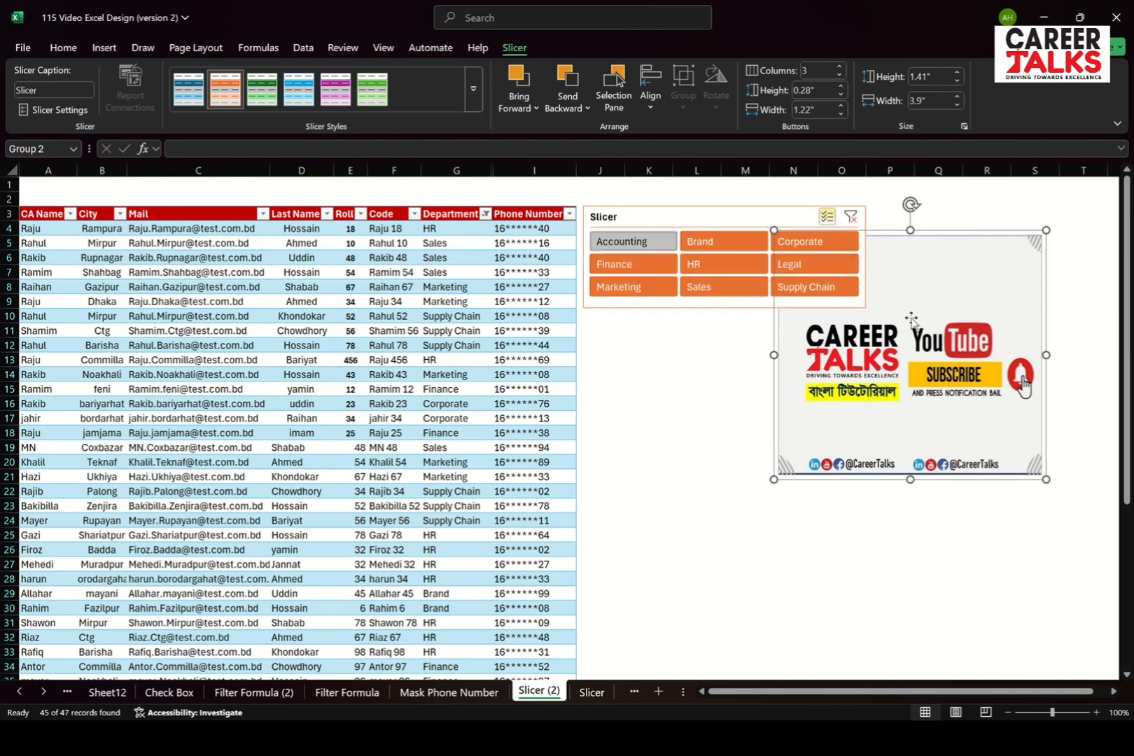
left_click_drag(939, 341, 1005, 452)
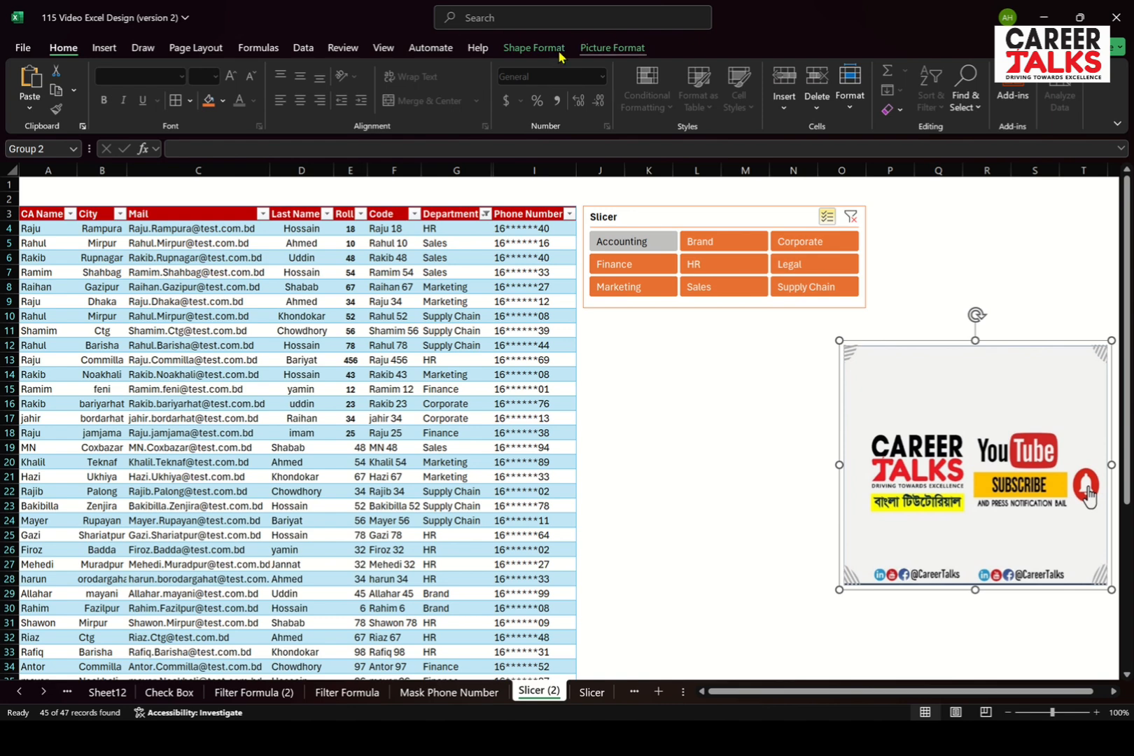
Place the slicer flush against the table's right edge and switch to the PowerPoint slide show
left_click(649, 219)
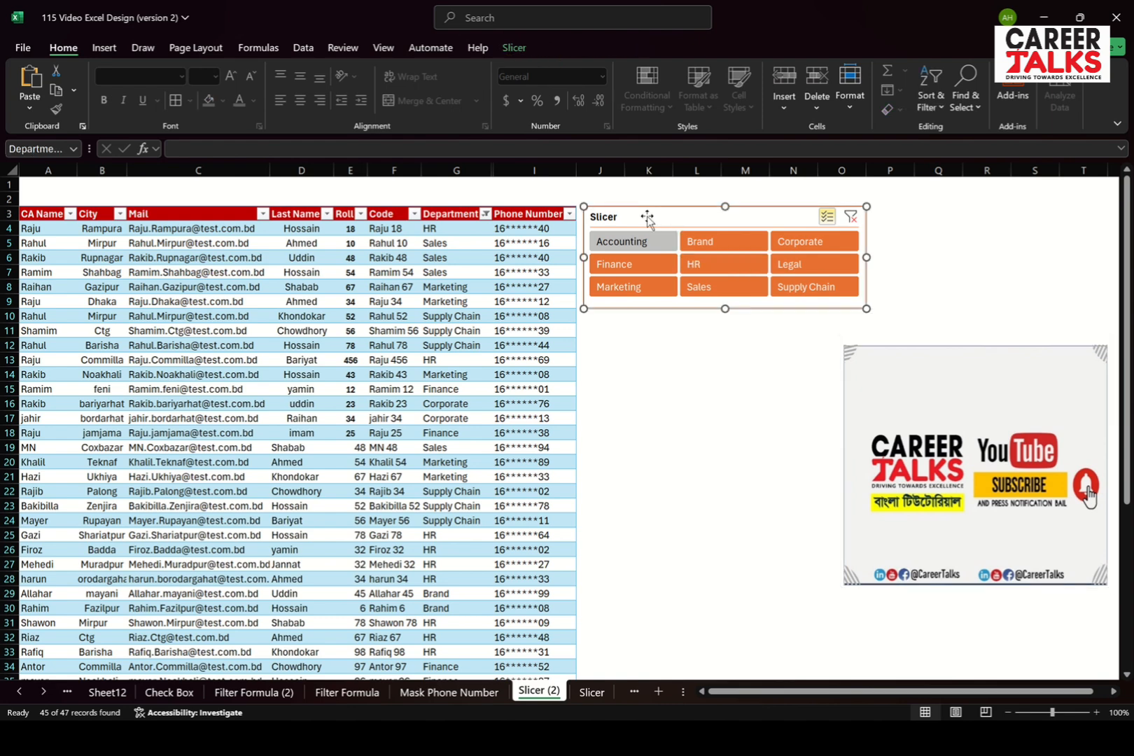
left_click(522, 50)
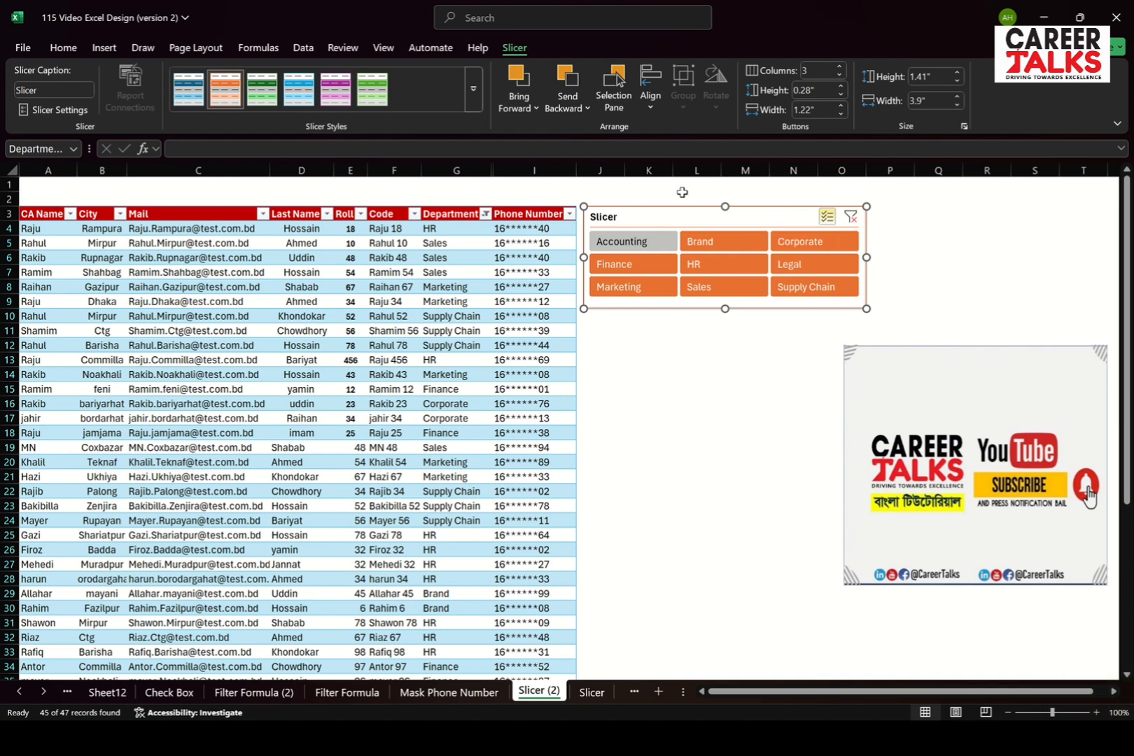
mouse_move(643, 220)
left_mouse_down()
mouse_move(656, 217)
mouse_move(637, 214)
left_mouse_up()
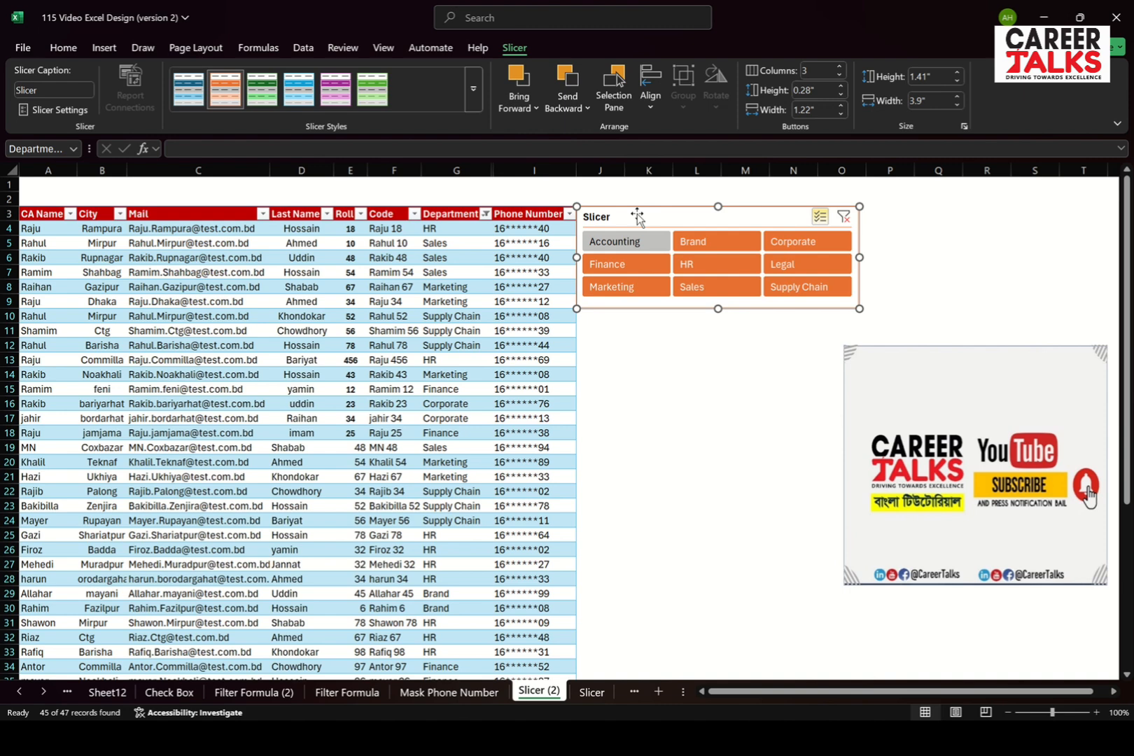
key("alt+Tab")
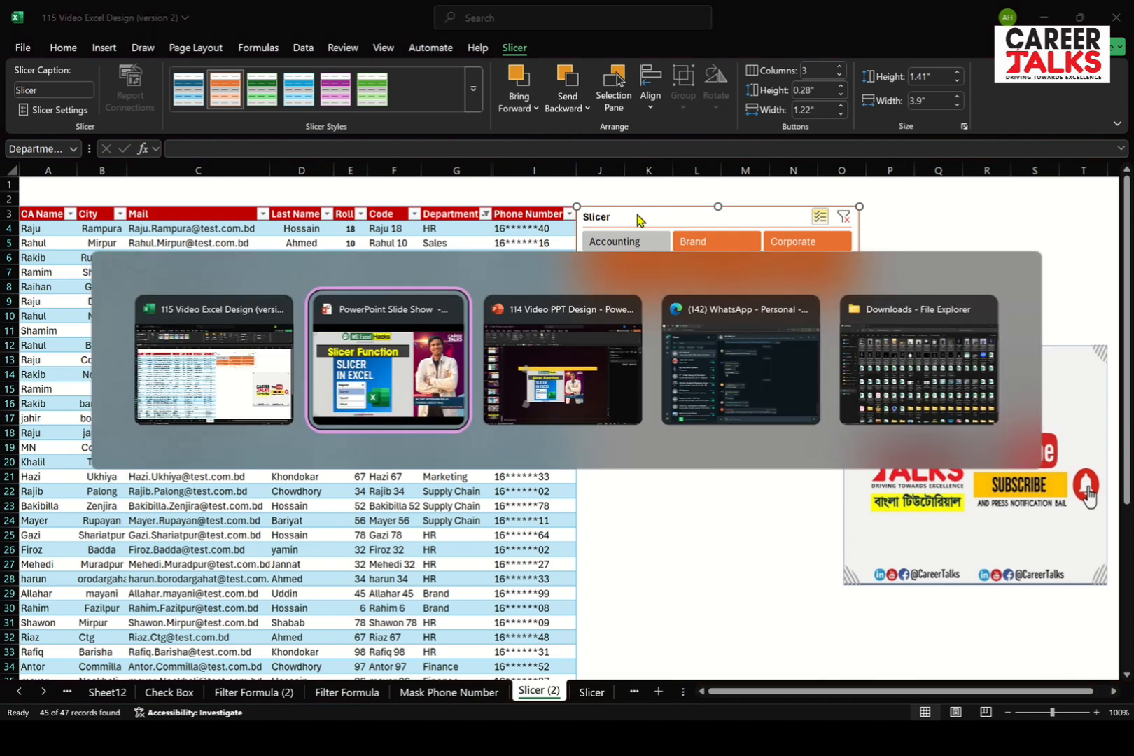